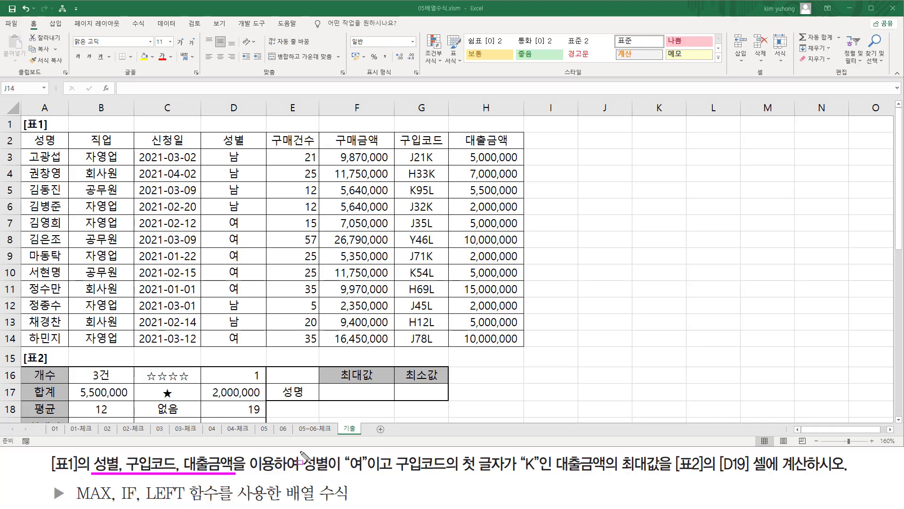
Step: Examine the task's conditions and required functions against the gender, purchase code and loan amount columns of 표1
{"action": "left_click_drag", "start_coordinate": [301, 451], "coordinate": [371, 475]}
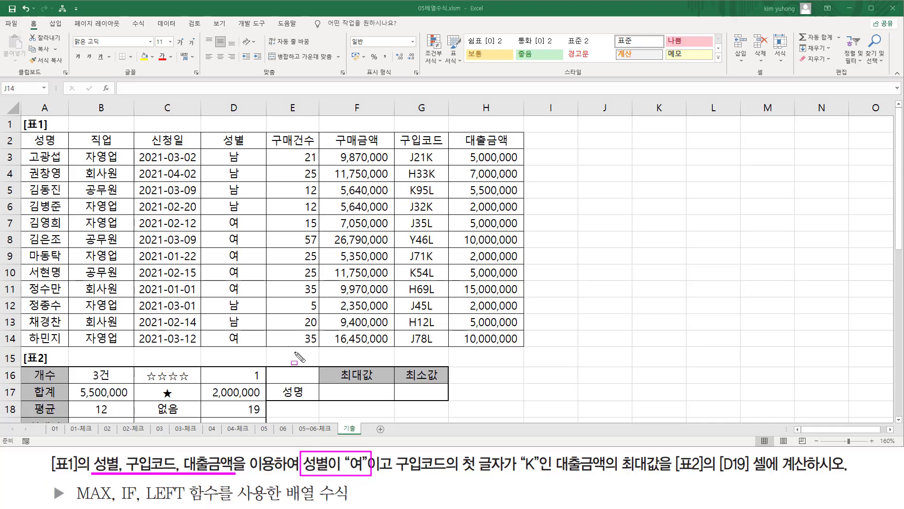
{"action": "mouse_move", "coordinate": [219, 148]}
{"action": "left_mouse_down"}
{"action": "mouse_move", "coordinate": [235, 161]}
{"action": "mouse_move", "coordinate": [255, 349]}
{"action": "left_mouse_up"}
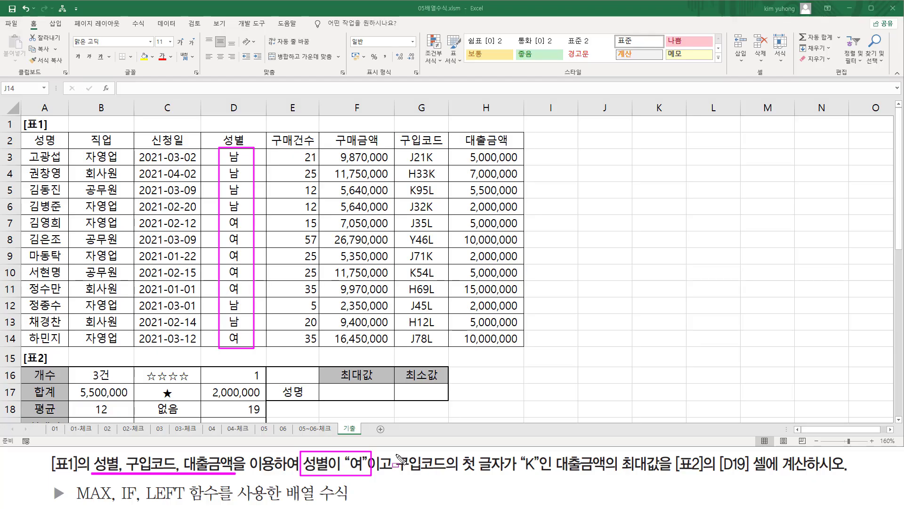
{"action": "mouse_move", "coordinate": [397, 453]}
{"action": "left_mouse_down"}
{"action": "mouse_move", "coordinate": [410, 477]}
{"action": "mouse_move", "coordinate": [549, 478]}
{"action": "left_mouse_up"}
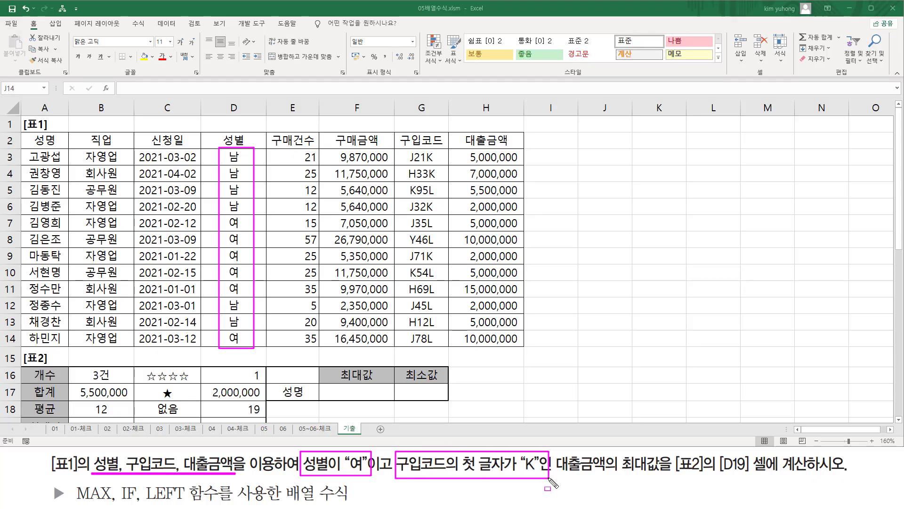
{"action": "left_click_drag", "start_coordinate": [394, 147], "coordinate": [408, 211]}
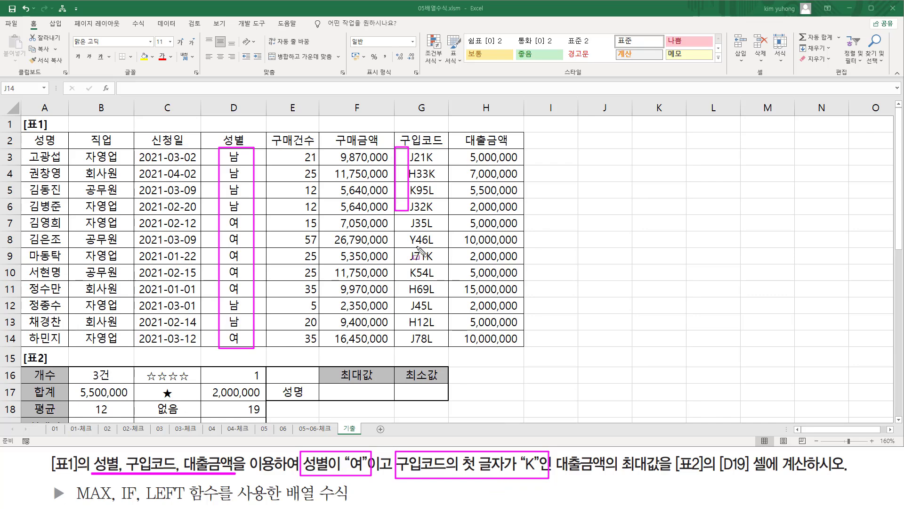
{"action": "left_click_drag", "start_coordinate": [419, 250], "coordinate": [449, 355]}
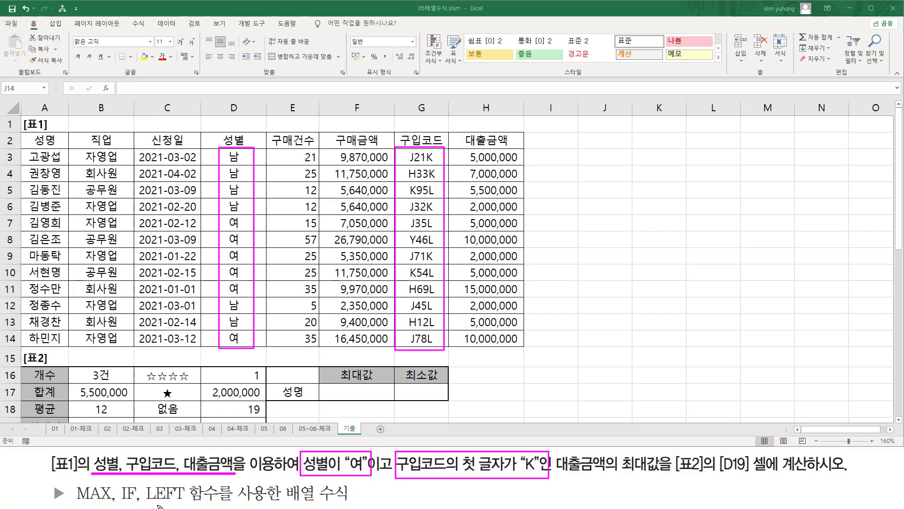
{"action": "left_click_drag", "start_coordinate": [146, 503], "coordinate": [179, 503]}
{"action": "mouse_move", "coordinate": [557, 473]}
{"action": "left_mouse_down"}
{"action": "mouse_move", "coordinate": [611, 473]}
{"action": "mouse_move", "coordinate": [643, 449]}
{"action": "mouse_move", "coordinate": [661, 479]}
{"action": "left_mouse_up"}
{"action": "left_click_drag", "start_coordinate": [717, 475], "coordinate": [764, 475]}
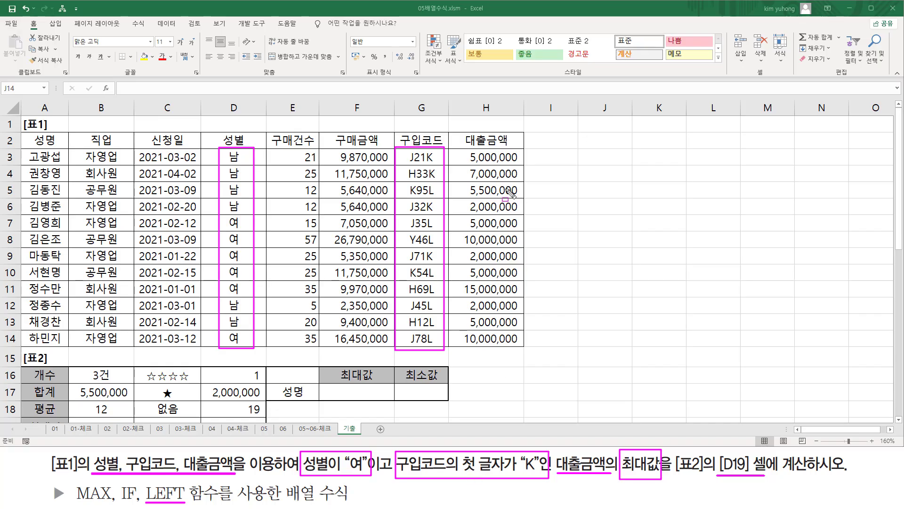
{"action": "left_click_drag", "start_coordinate": [463, 150], "coordinate": [522, 349]}
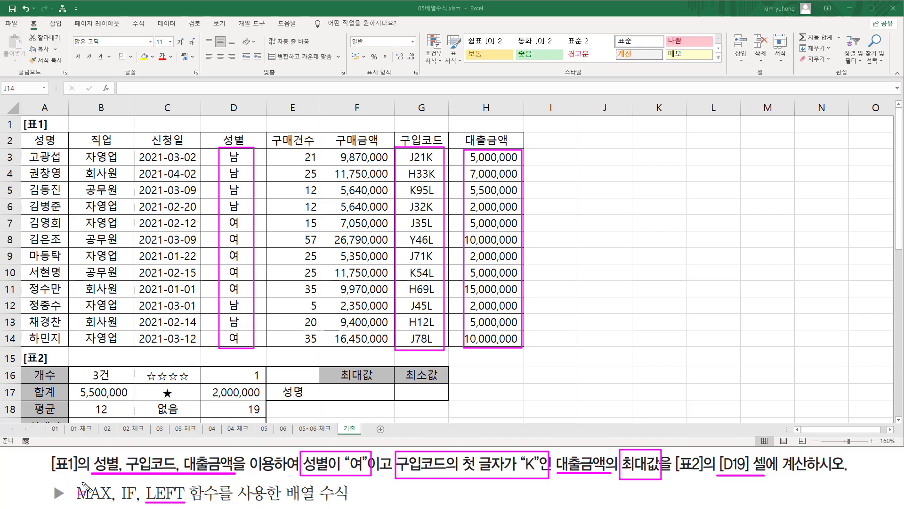
{"action": "mouse_move", "coordinate": [75, 479]}
{"action": "left_mouse_down"}
{"action": "mouse_move", "coordinate": [75, 503]}
{"action": "mouse_move", "coordinate": [140, 506]}
{"action": "left_mouse_up"}
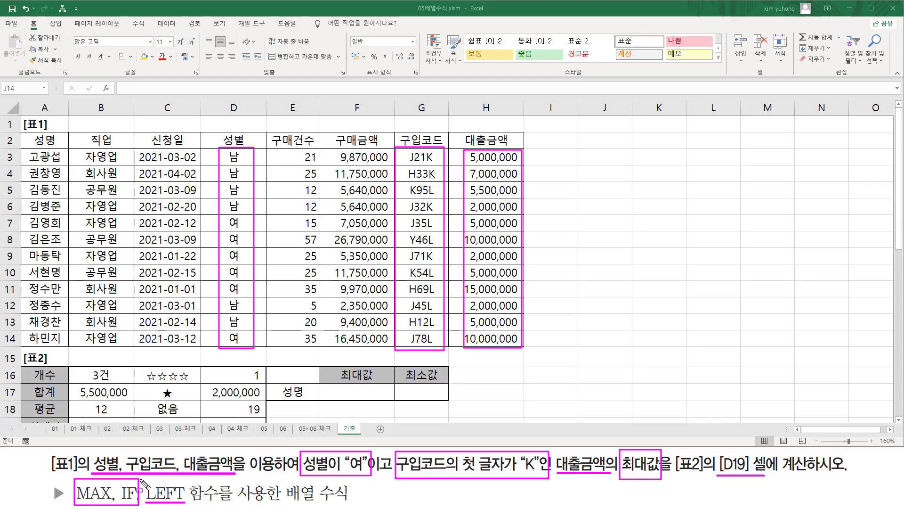
{"action": "key", "text": "Escape"}
Step: Start a formula in D19 with an IF function nested inside MAX
{"action": "scroll", "coordinate": [228, 312], "scroll_direction": "down", "scroll_amount": 2}
{"action": "left_click", "coordinate": [228, 312]}
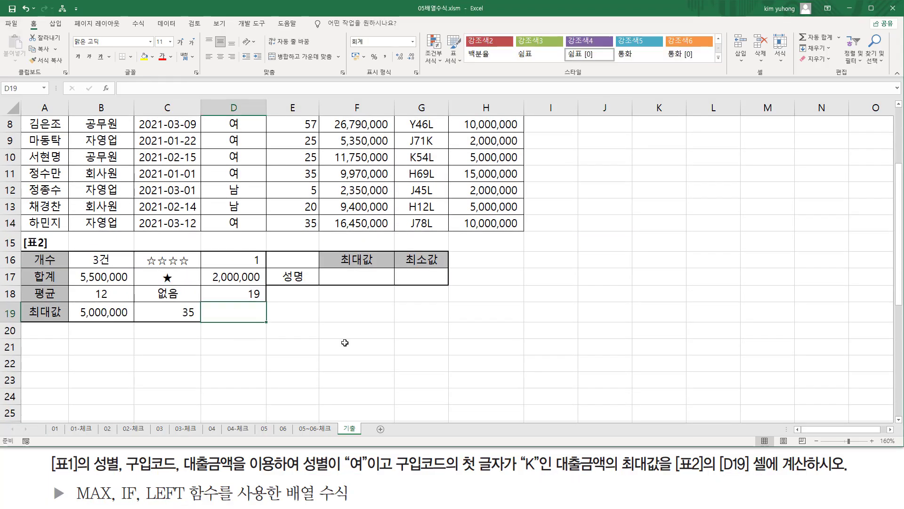
{"action": "type", "text": "=max"}
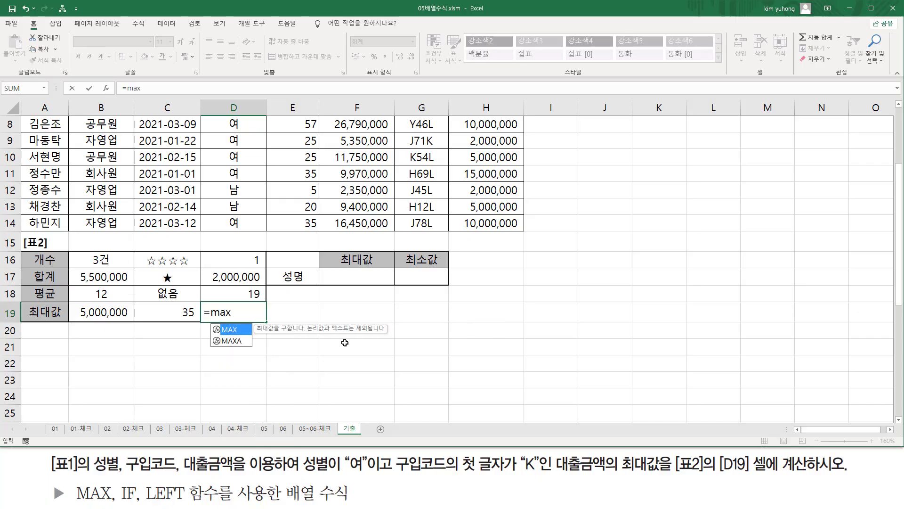
{"action": "key", "text": "Tab"}
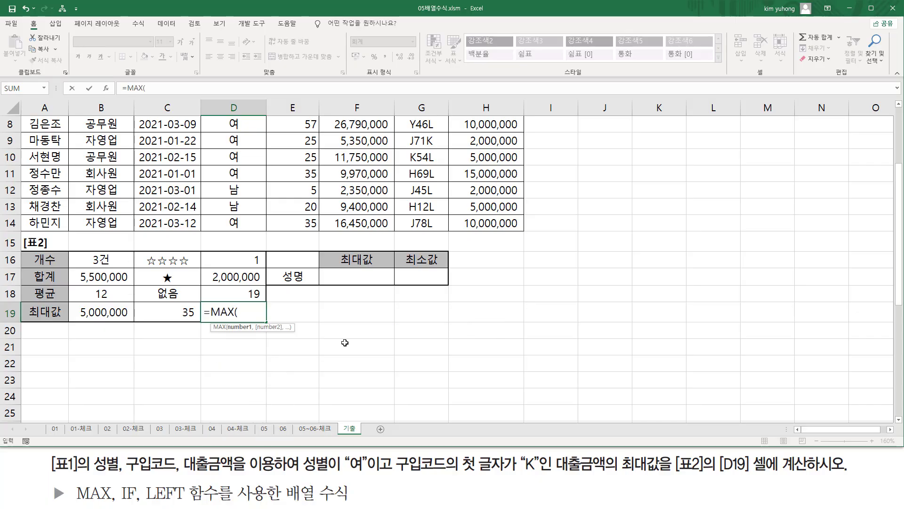
{"action": "type", "text": "if"}
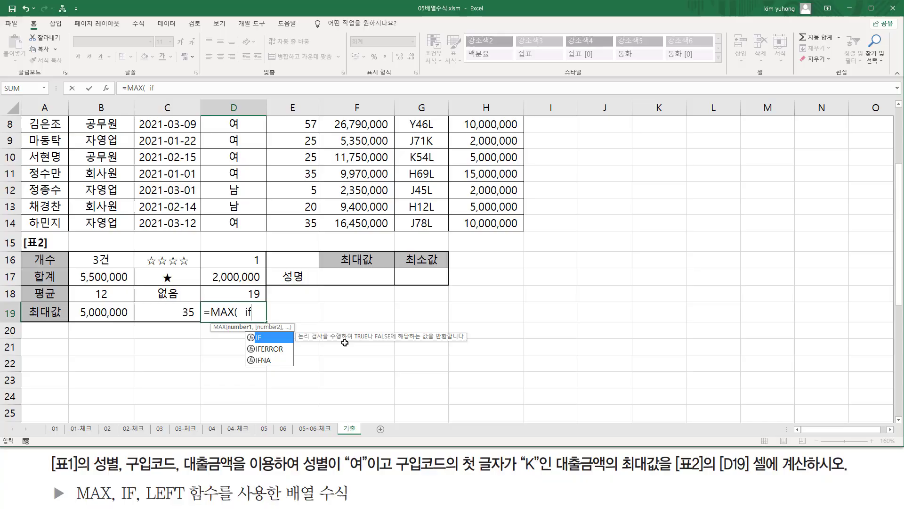
{"action": "key", "text": "Tab"}
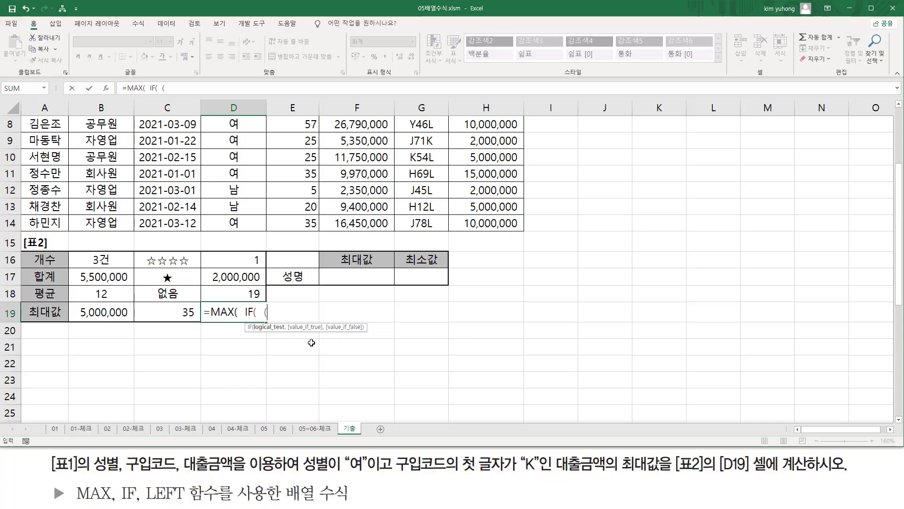
Step: Add the parenthesised condition D3:D14="여" as the IF test's first part, followed by a multiplication sign
{"action": "type", "text": "("}
{"action": "scroll", "coordinate": [312, 342], "scroll_direction": "up", "scroll_amount": 3}
{"action": "left_click_drag", "start_coordinate": [254, 152], "coordinate": [249, 335]}
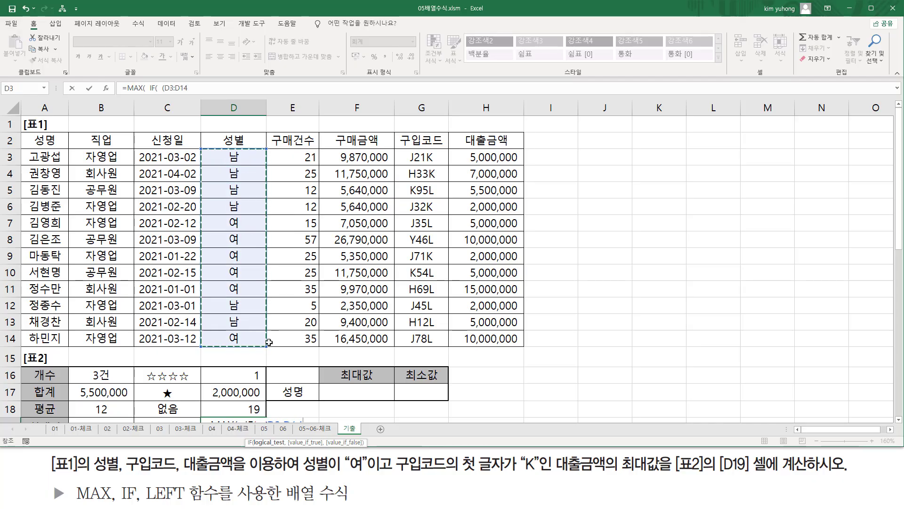
{"action": "scroll", "coordinate": [266, 340], "scroll_direction": "down", "scroll_amount": 2}
{"action": "type", "text": "="}
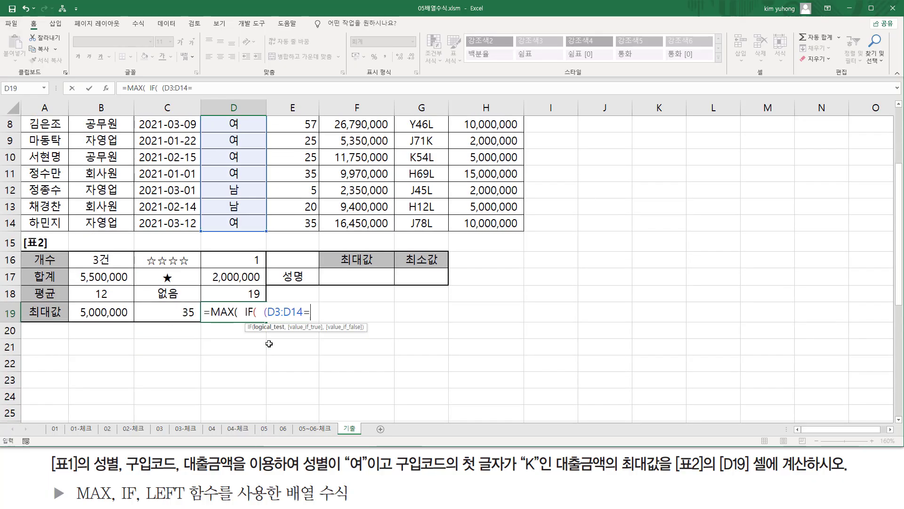
{"action": "type", "text": "\"d여\") *"}
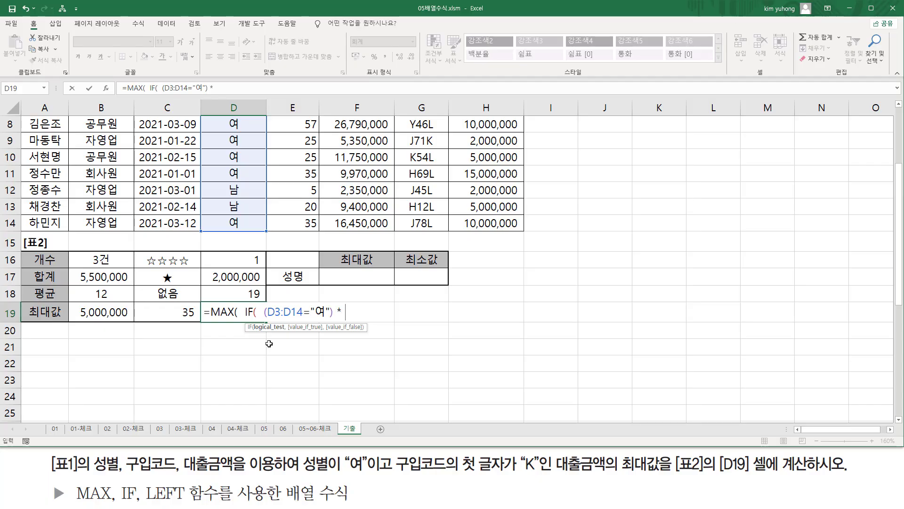
Step: Add the second condition (LEFT(G3:G14,1)="K") to test the first character of the purchase codes
{"action": "type", "text": "("}
{"action": "scroll", "coordinate": [398, 300], "scroll_direction": "up", "scroll_amount": 3}
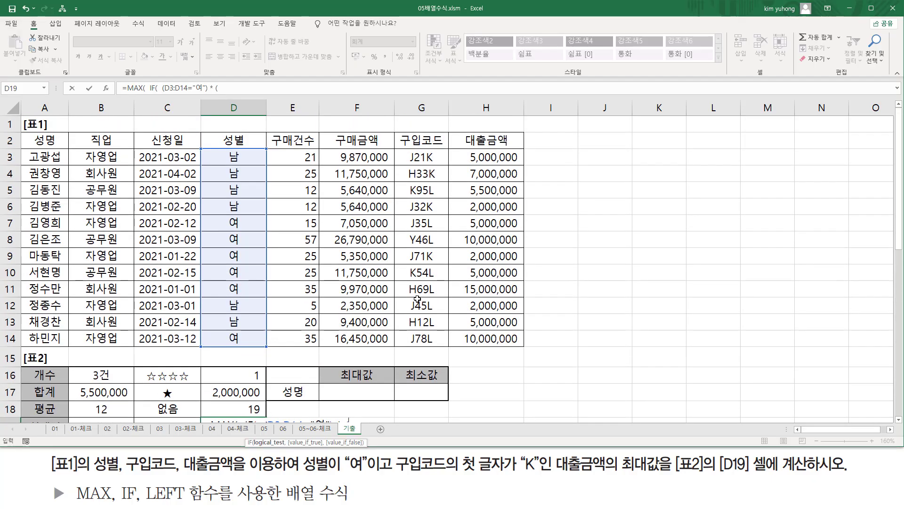
{"action": "scroll", "coordinate": [421, 283], "scroll_direction": "down", "scroll_amount": 3}
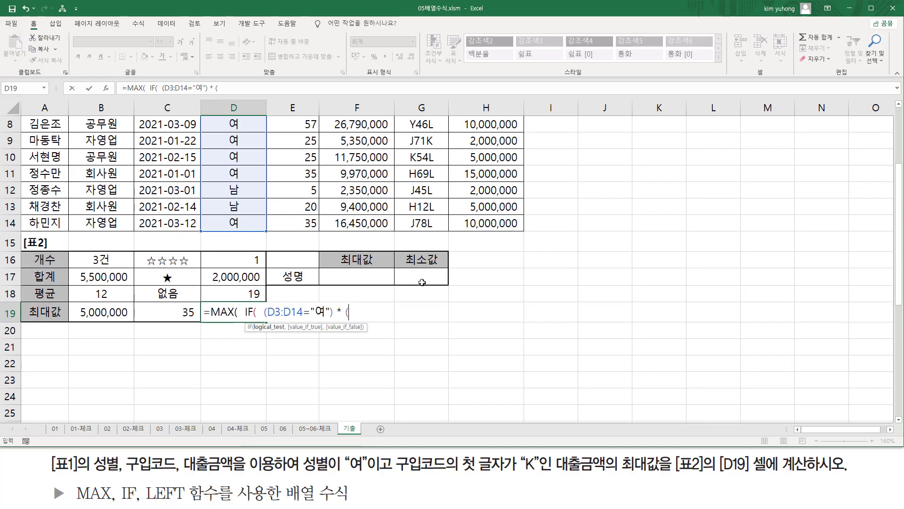
{"action": "type", "text": "LEFT("}
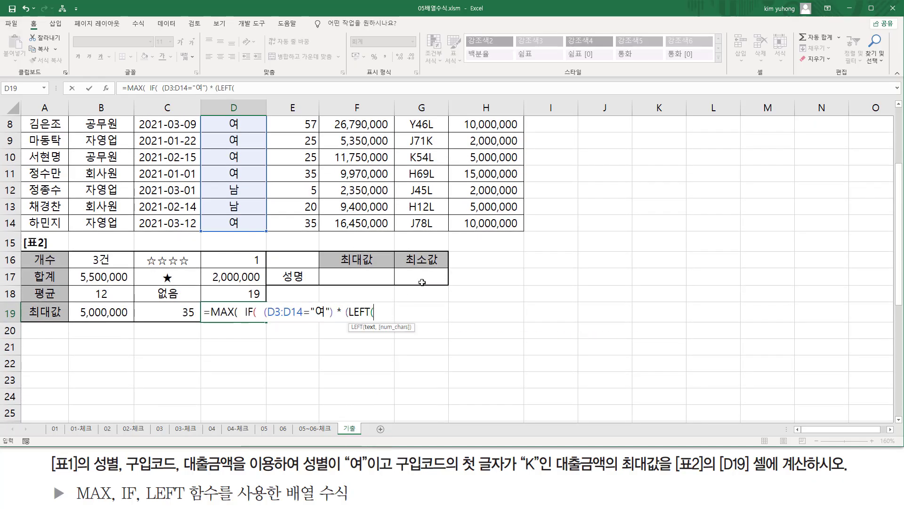
{"action": "scroll", "coordinate": [437, 140], "scroll_direction": "up", "scroll_amount": 3}
{"action": "left_click_drag", "start_coordinate": [423, 157], "coordinate": [424, 338]}
{"action": "scroll", "coordinate": [409, 341], "scroll_direction": "down", "scroll_amount": 2}
{"action": "scroll", "coordinate": [410, 341], "scroll_direction": "down", "scroll_amount": 1}
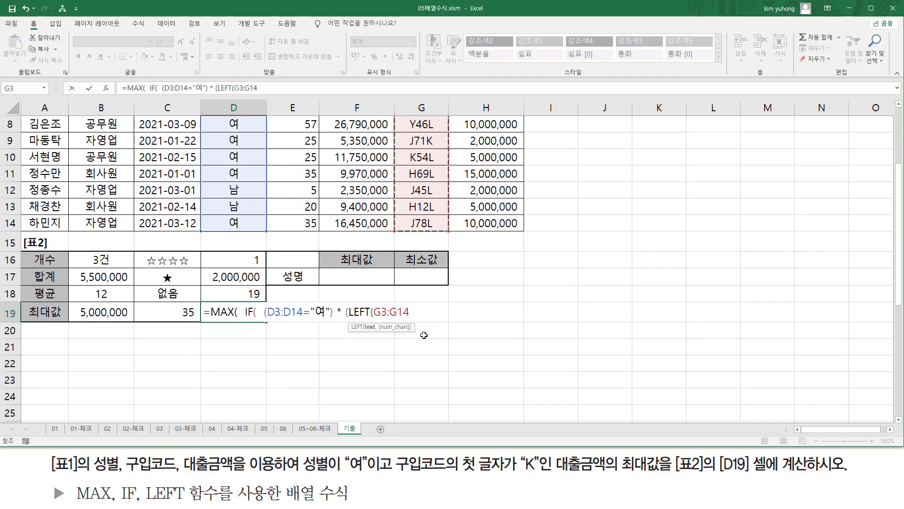
{"action": "type", "text": ",1"}
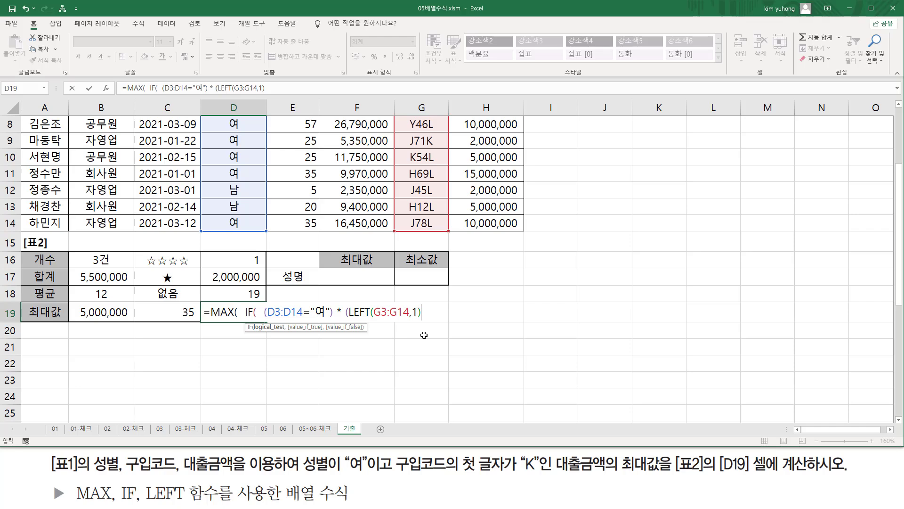
{"action": "type", "text": "\"ㅏ"}
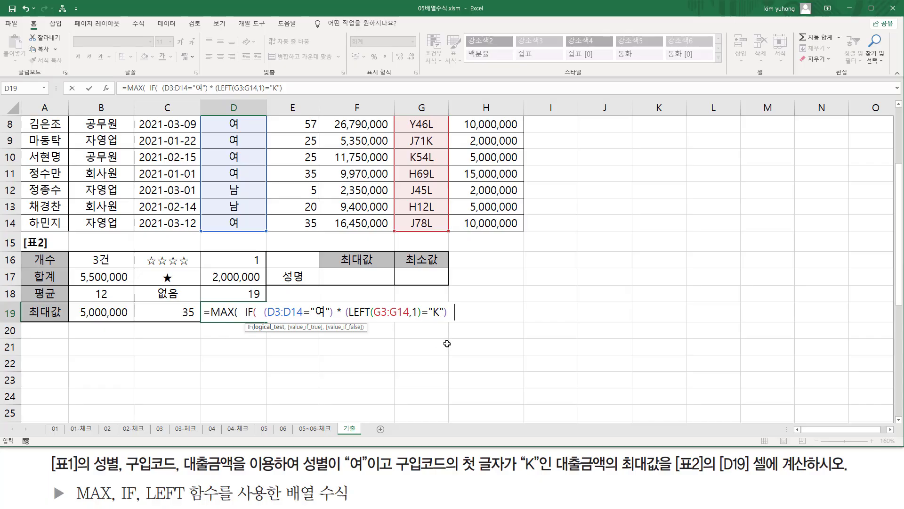
Step: Use the loan amounts H3:H14 as the IF's true value, close both functions and enter D19 as an array formula
{"action": "type", "text": ","}
{"action": "scroll", "coordinate": [490, 255], "scroll_direction": "up", "scroll_amount": 3}
{"action": "left_click_drag", "start_coordinate": [475, 159], "coordinate": [481, 339]}
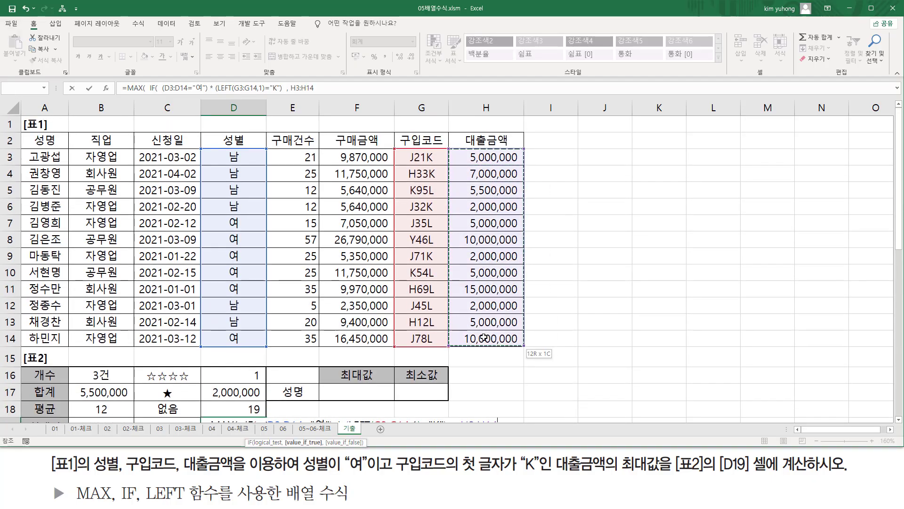
{"action": "scroll", "coordinate": [481, 339], "scroll_direction": "down", "scroll_amount": 3}
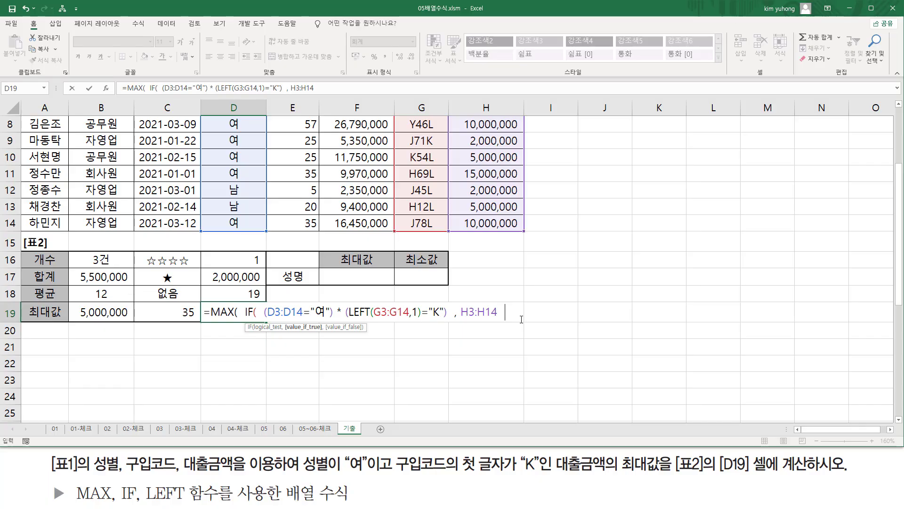
{"action": "type", "text": ")"}
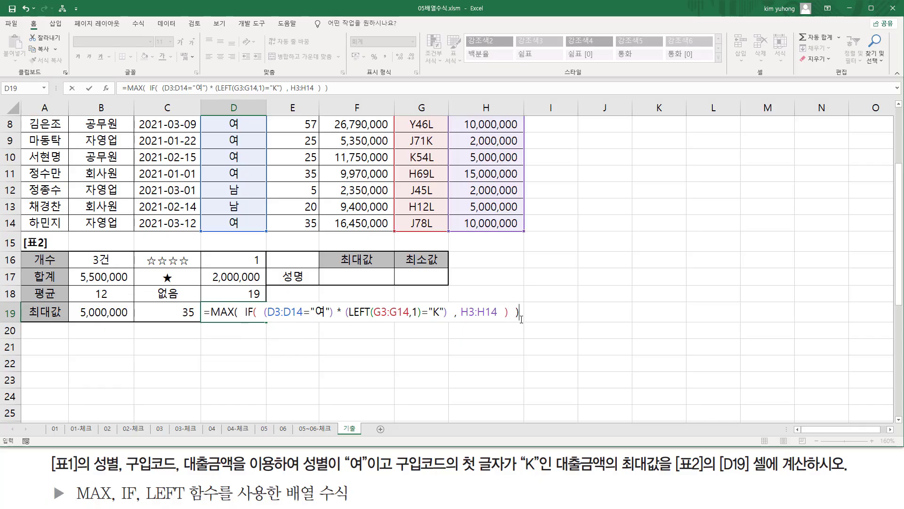
{"action": "left_click", "coordinate": [521, 319]}
{"action": "key", "text": "ctrl+shift+Return"}
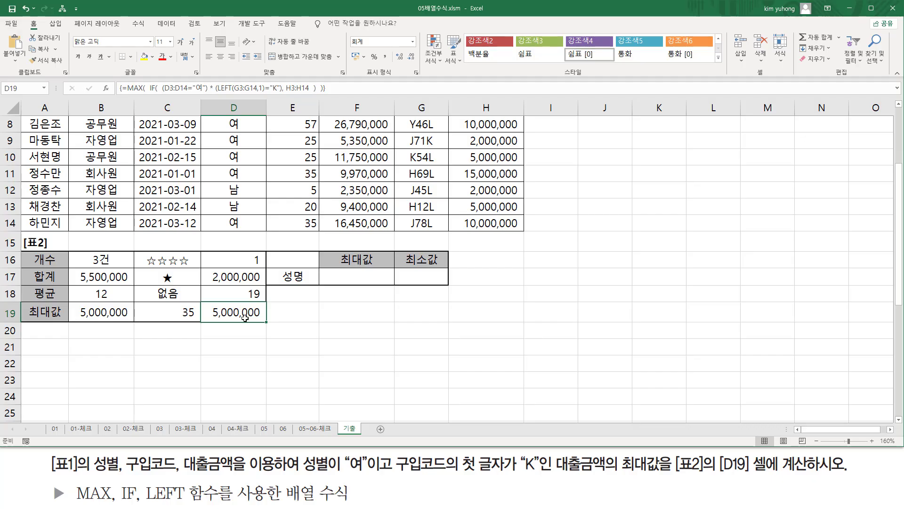
Step: Check the D19 result against the 표1 rows whose gender is "여" and whose purchase code starts with "K"
{"action": "scroll", "coordinate": [367, 319], "scroll_direction": "up", "scroll_amount": 3}
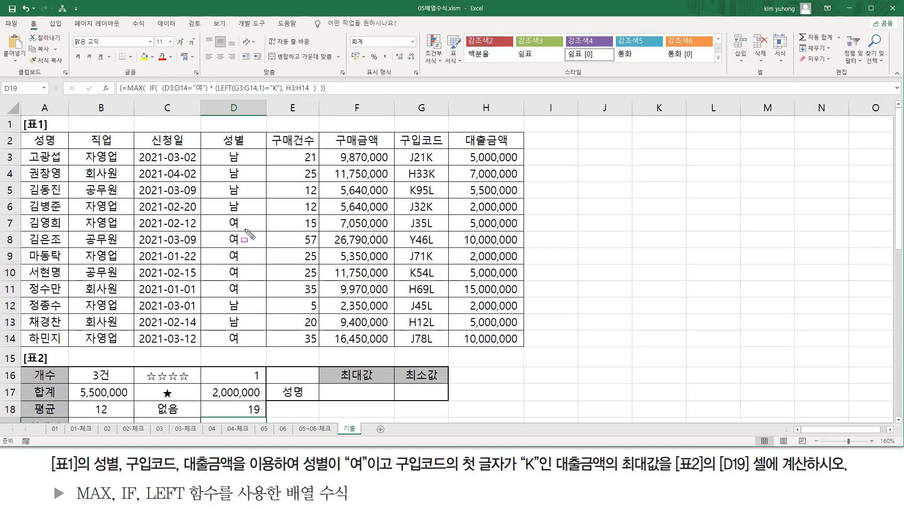
{"action": "left_click_drag", "start_coordinate": [221, 214], "coordinate": [248, 294]}
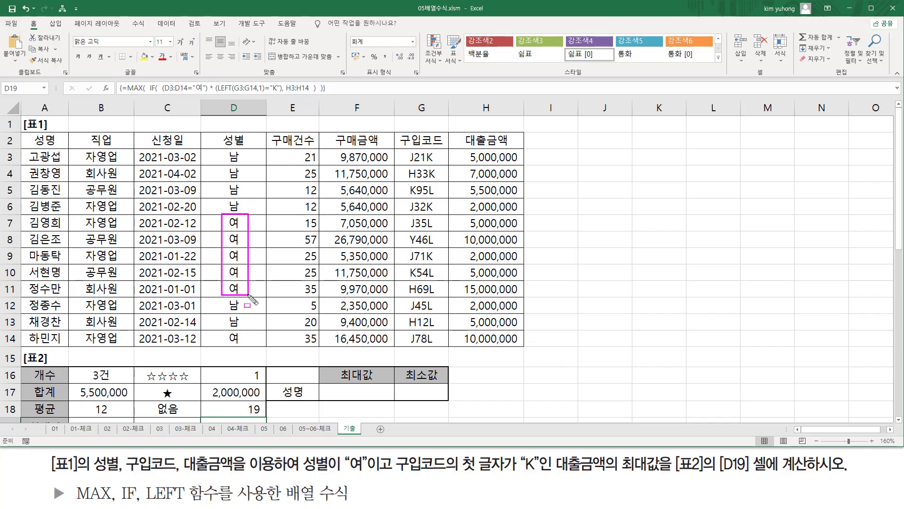
{"action": "left_click_drag", "start_coordinate": [224, 328], "coordinate": [245, 348]}
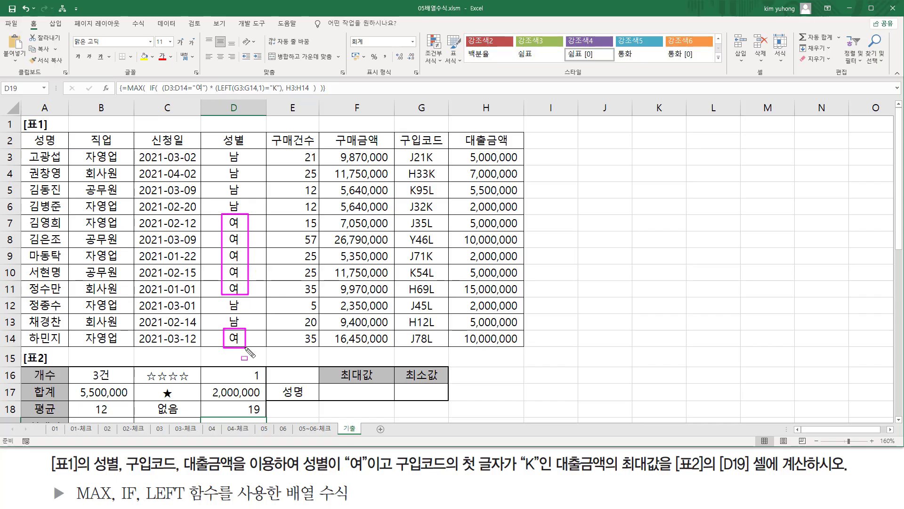
{"action": "left_click_drag", "start_coordinate": [394, 477], "coordinate": [551, 478]}
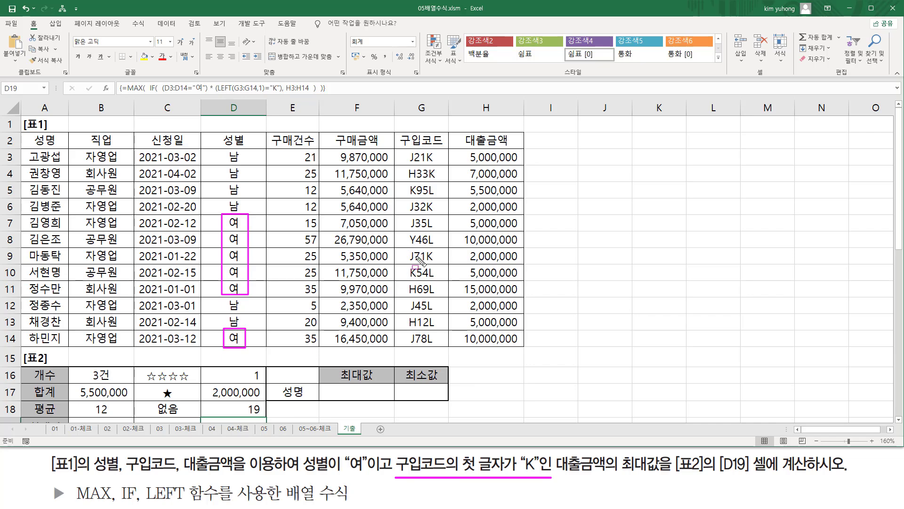
{"action": "left_click_drag", "start_coordinate": [407, 263], "coordinate": [418, 282]}
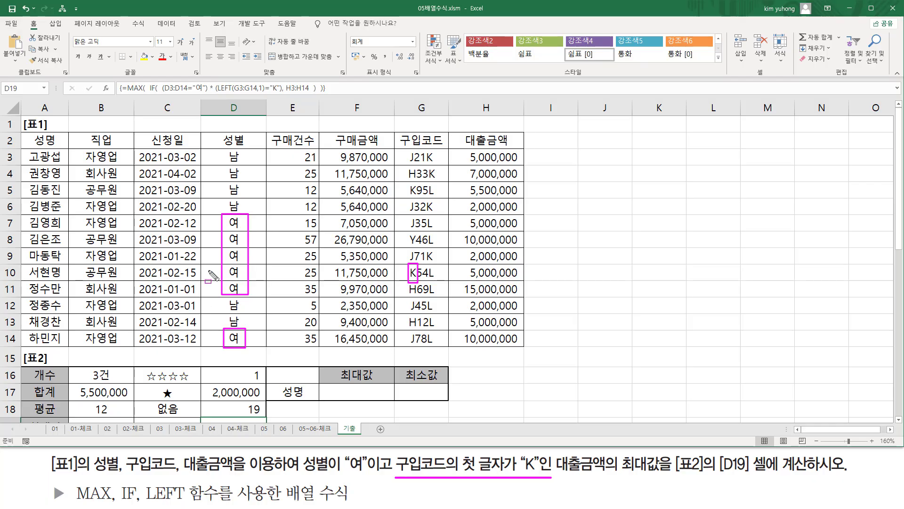
{"action": "left_click_drag", "start_coordinate": [219, 263], "coordinate": [257, 278]}
{"action": "mouse_move", "coordinate": [396, 275]}
{"action": "left_mouse_down"}
{"action": "mouse_move", "coordinate": [414, 266]}
{"action": "mouse_move", "coordinate": [434, 278]}
{"action": "left_mouse_up"}
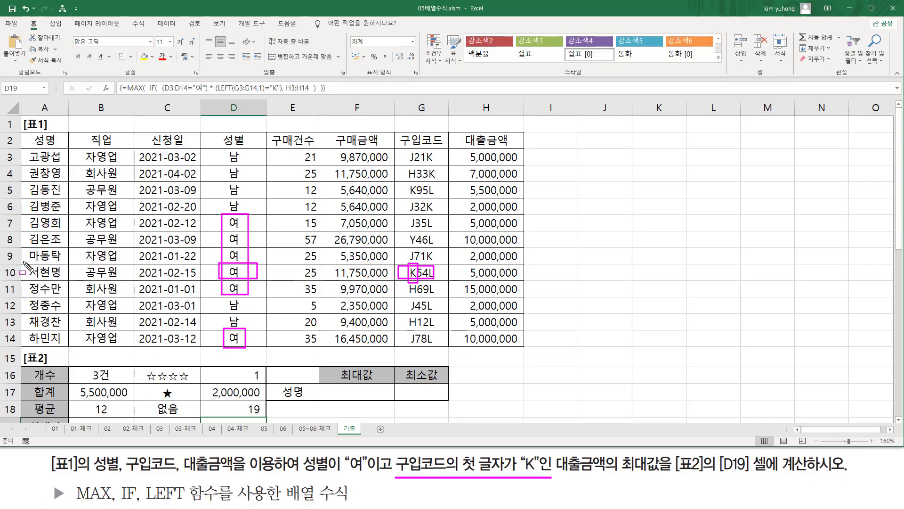
{"action": "mouse_move", "coordinate": [22, 266]}
{"action": "left_mouse_down"}
{"action": "mouse_move", "coordinate": [411, 287]}
{"action": "mouse_move", "coordinate": [557, 282]}
{"action": "left_mouse_up"}
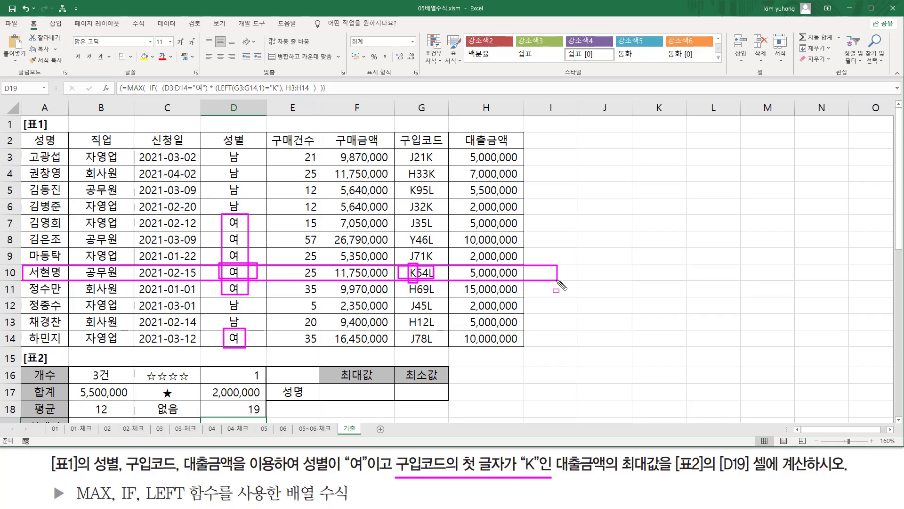
{"action": "left_click_drag", "start_coordinate": [469, 278], "coordinate": [525, 278]}
{"action": "key", "text": "Escape"}
{"action": "scroll", "coordinate": [225, 317], "scroll_direction": "down", "scroll_amount": 3}
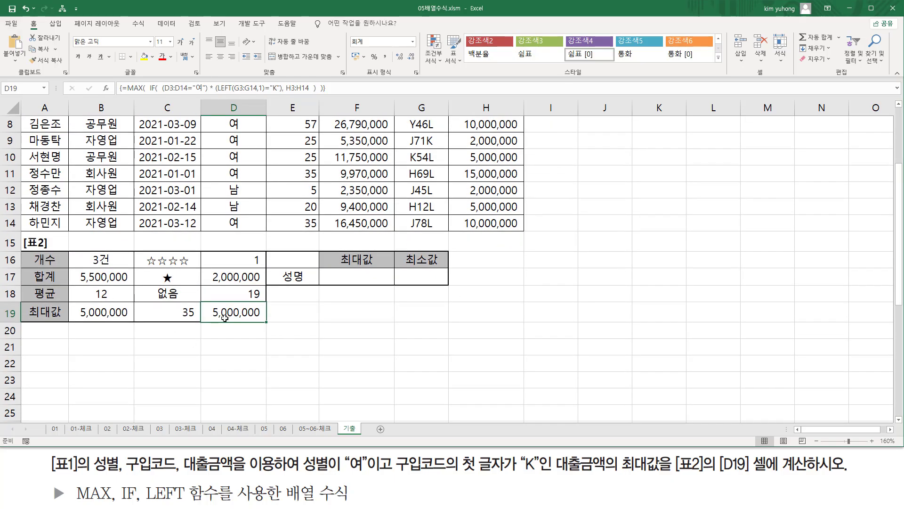
{"action": "scroll", "coordinate": [257, 325], "scroll_direction": "up", "scroll_amount": 3}
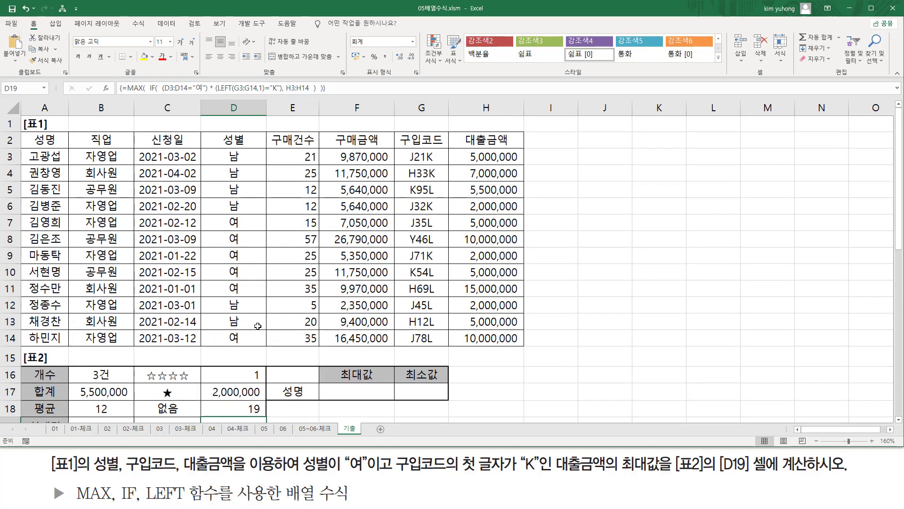
{"action": "scroll", "coordinate": [165, 247], "scroll_direction": "down", "scroll_amount": 3}
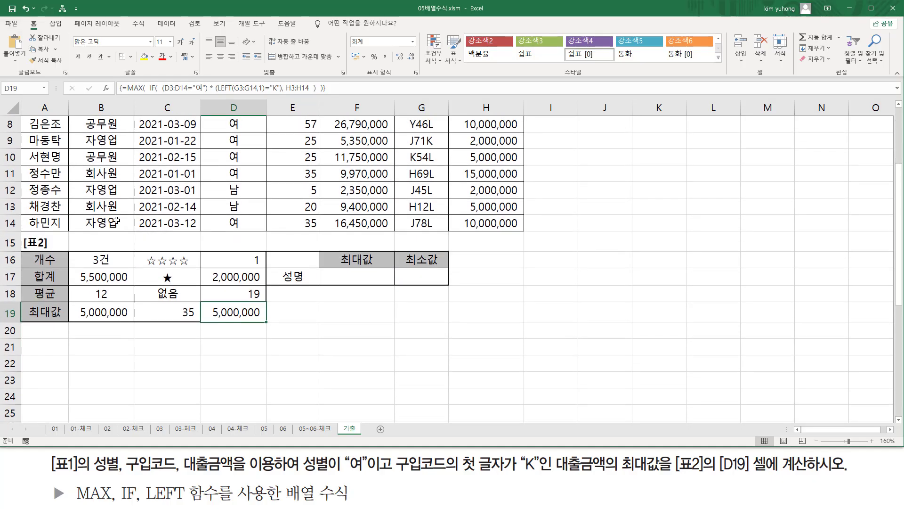
Step: Record the formula as text in B15: '=MAX( IF( (D3:D14="여") * (LEFT(G3:G14,1)="K") , H3:H14 ) )
{"action": "left_click", "coordinate": [102, 244]}
{"action": "type", "text": "'"}
{"action": "type", "text": "=MAX( IF( (D3:D14=\"여\") * (LEFT(G3:G14,1)=\"K\") , H3:H14 ) )"}
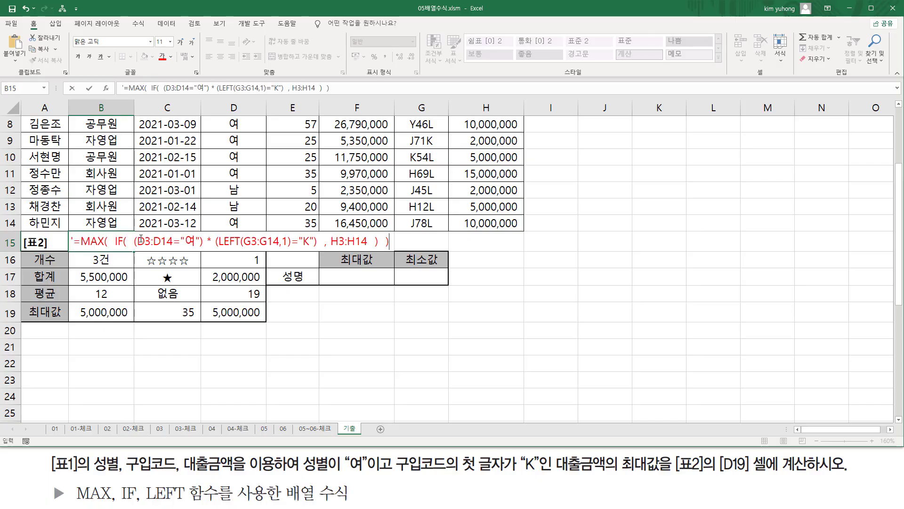
{"action": "key", "text": "Return"}
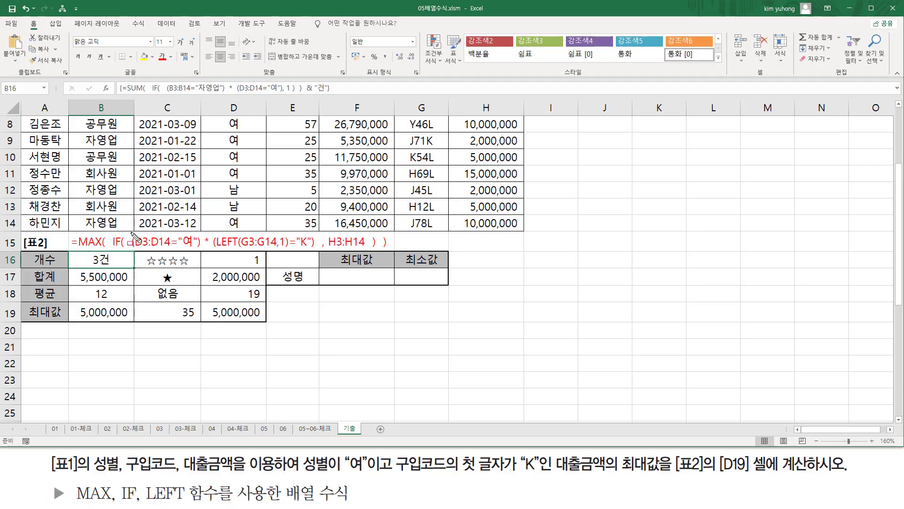
{"action": "mouse_move", "coordinate": [130, 228]}
{"action": "left_mouse_down"}
{"action": "mouse_move", "coordinate": [196, 252]}
{"action": "mouse_move", "coordinate": [326, 253]}
{"action": "left_mouse_up"}
{"action": "left_click_drag", "start_coordinate": [358, 245], "coordinate": [370, 246]}
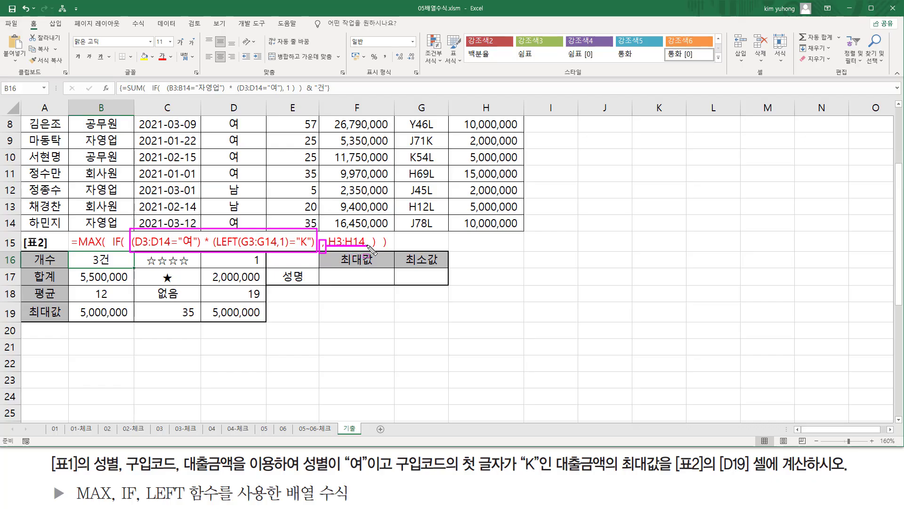
{"action": "key", "text": "Escape"}
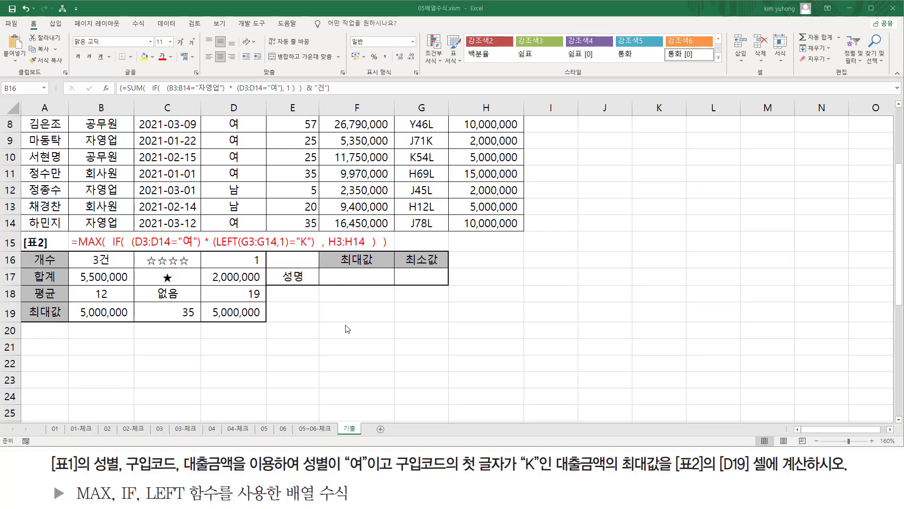